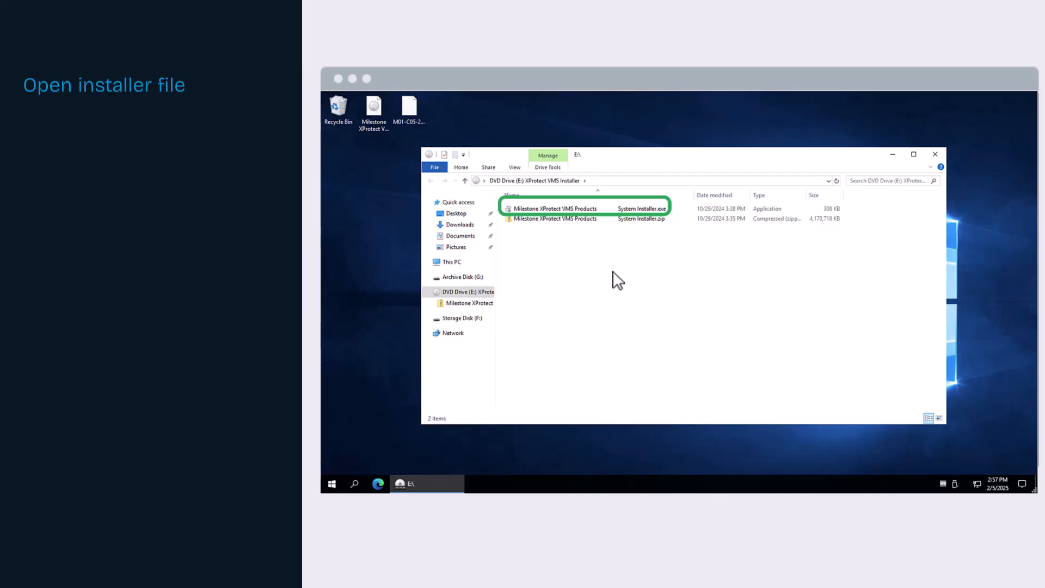
- Launch the Milestone XProtect VMS Products System Installer.exe from the DVD drive and proceed with English as the installation language
click(681, 211)
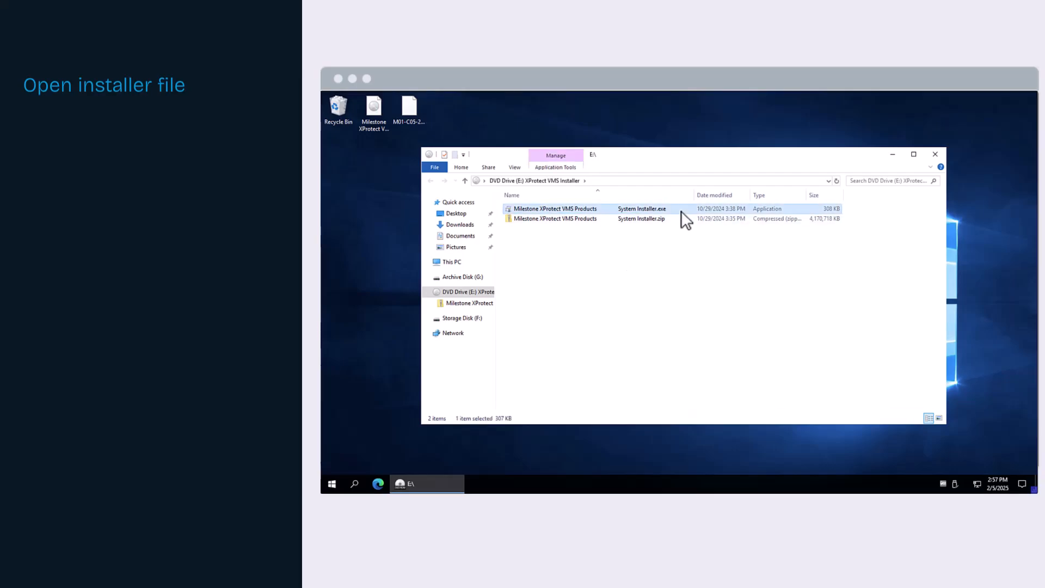
double_click(682, 210)
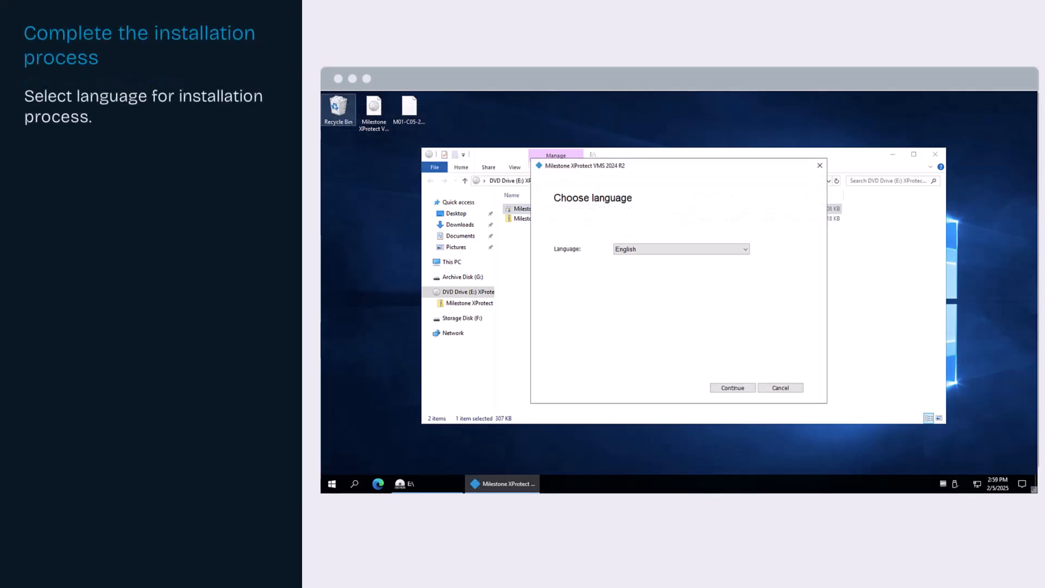
click(751, 388)
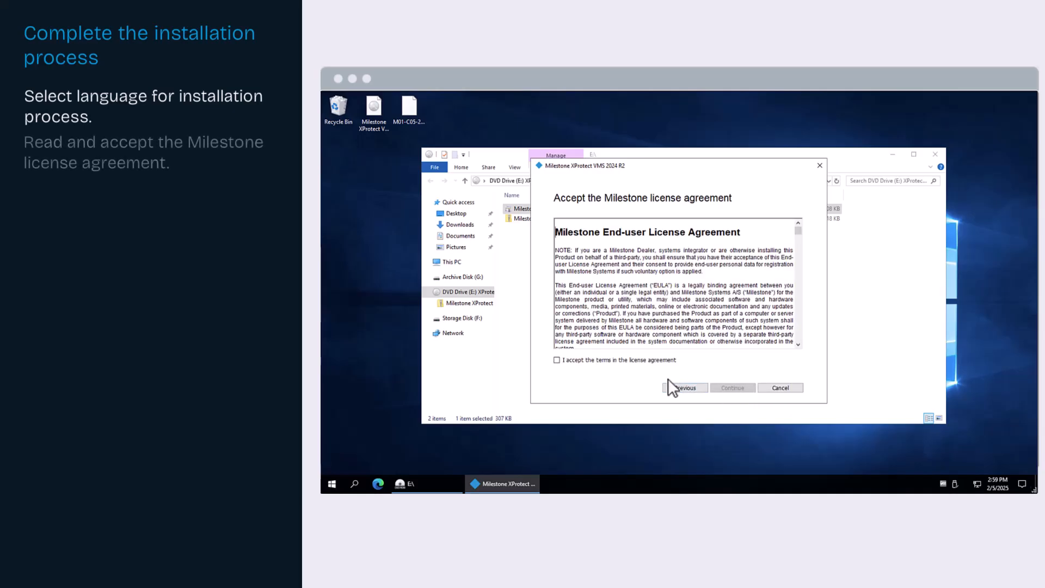
- Accept the Milestone license agreement terms and choose not to share usage data in the privacy settings
click(556, 360)
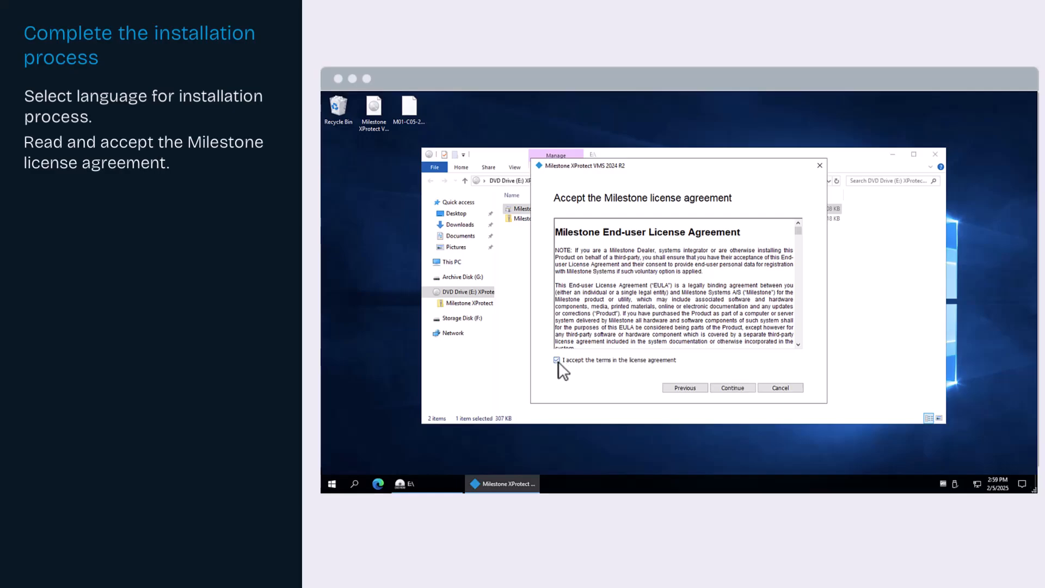
click(733, 388)
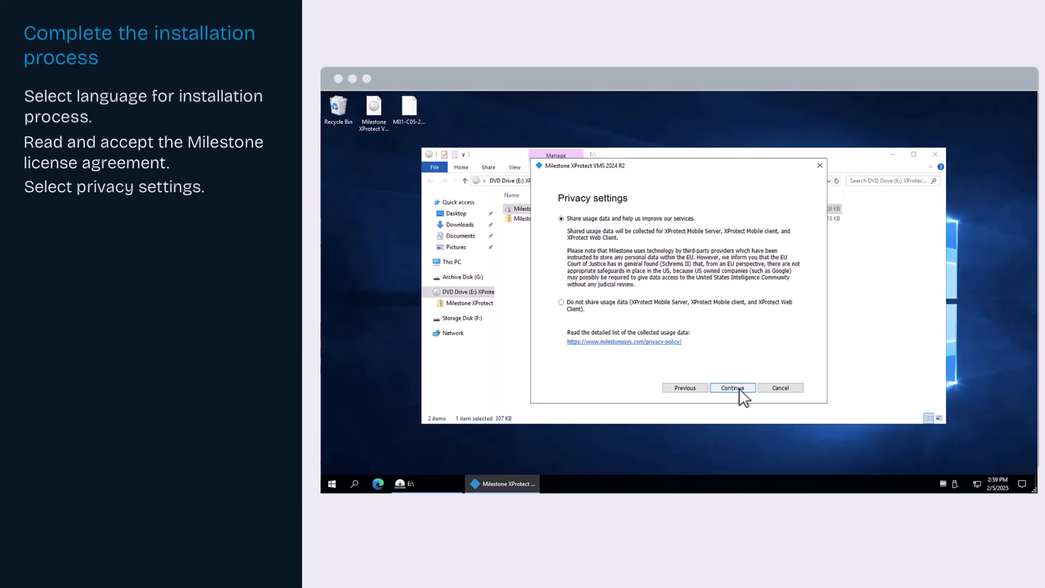
click(561, 303)
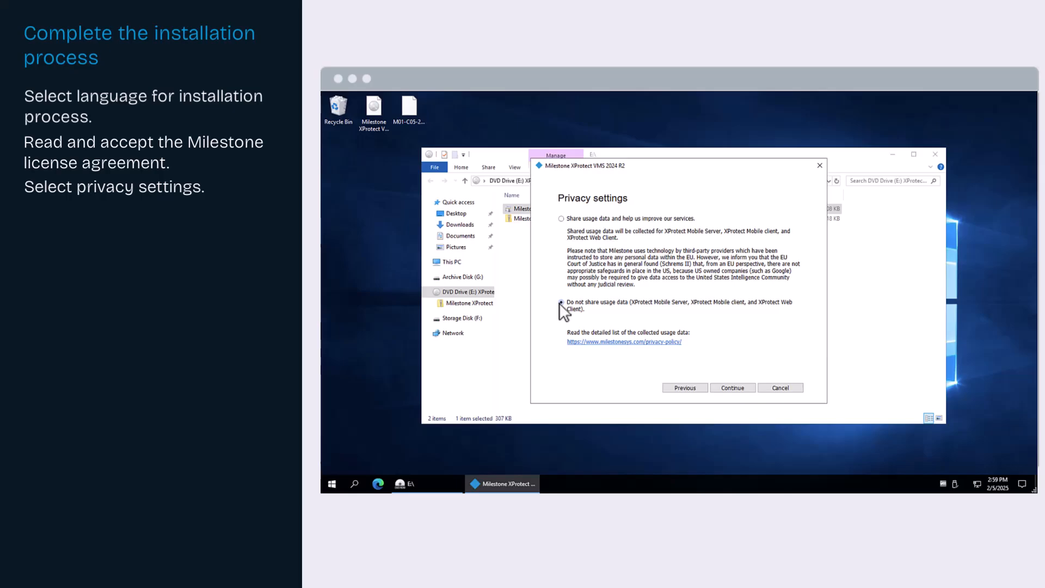
click(733, 387)
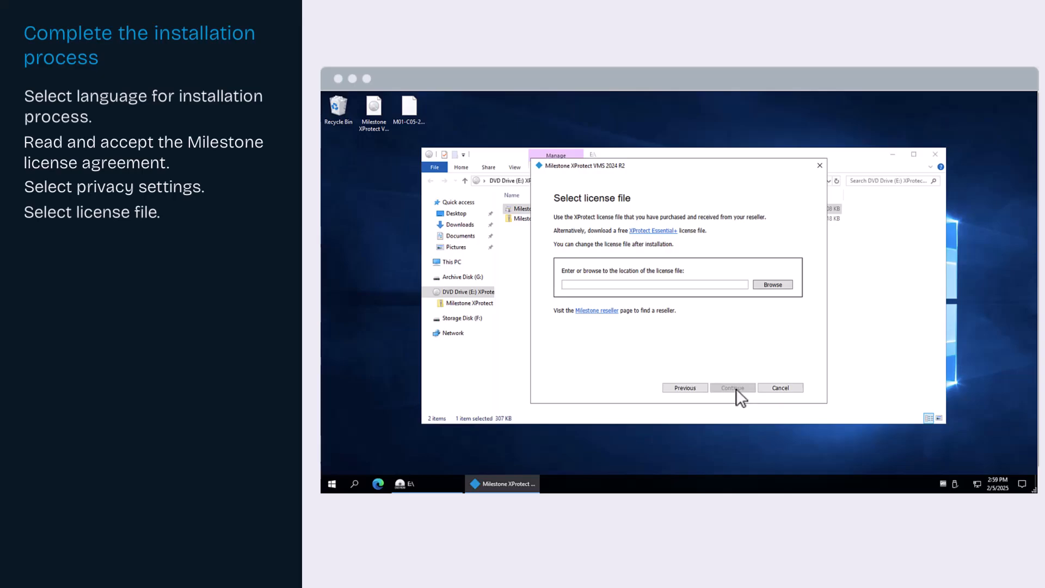
- Select the .lic license file stored on the Desktop as the XProtect license and proceed
click(774, 286)
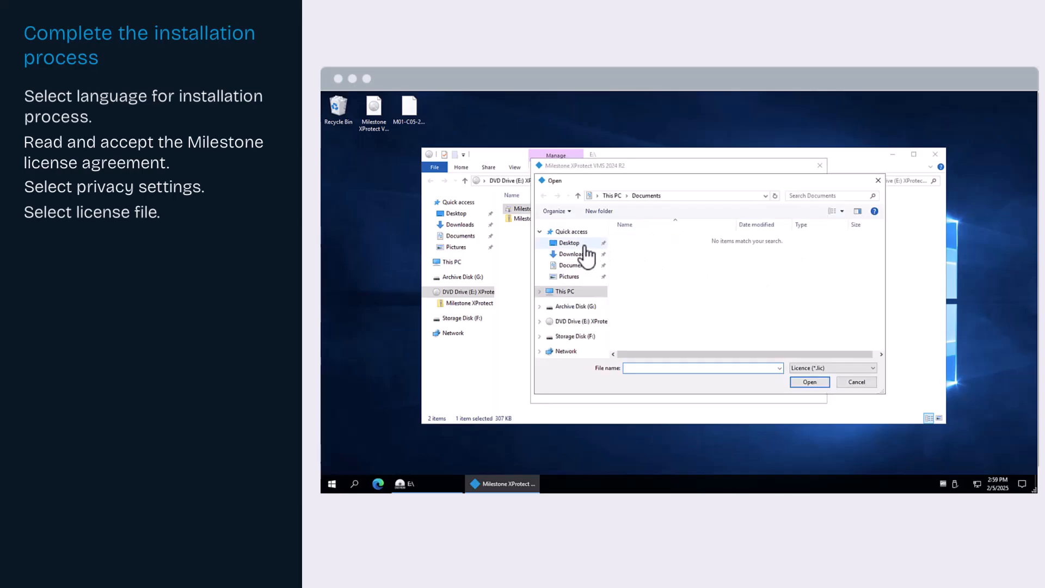
click(577, 243)
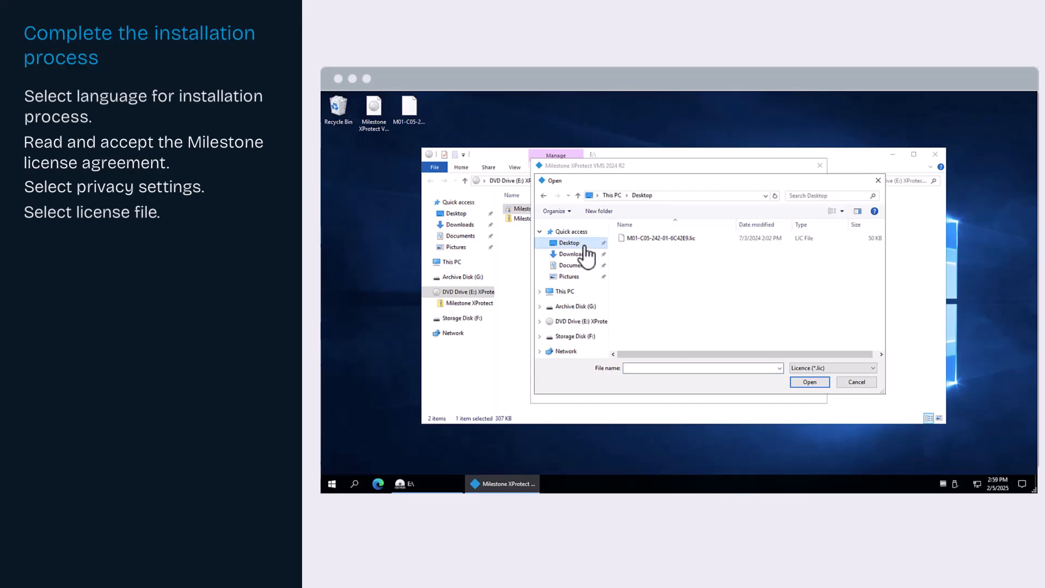
click(658, 238)
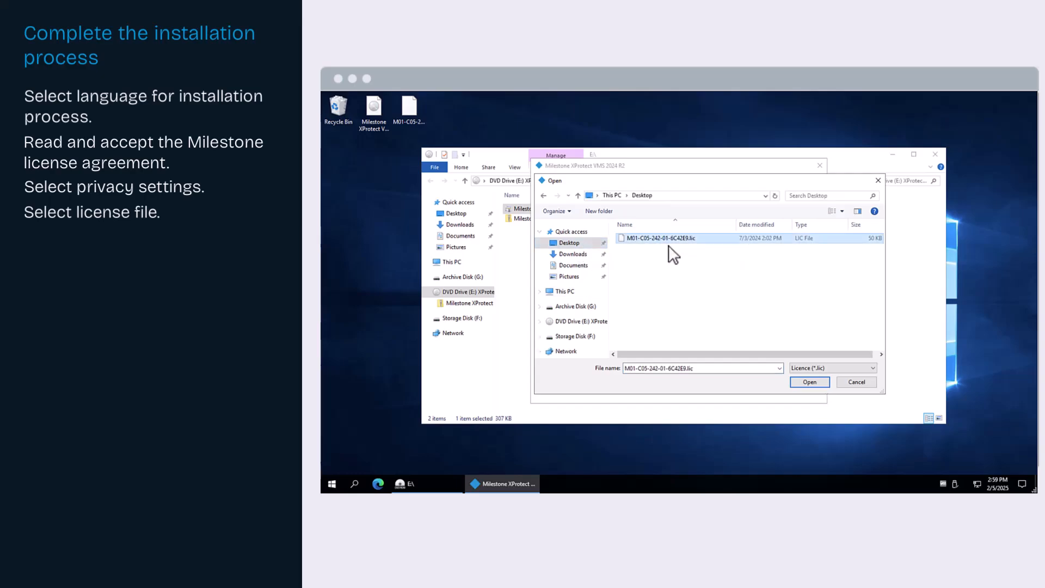
click(805, 384)
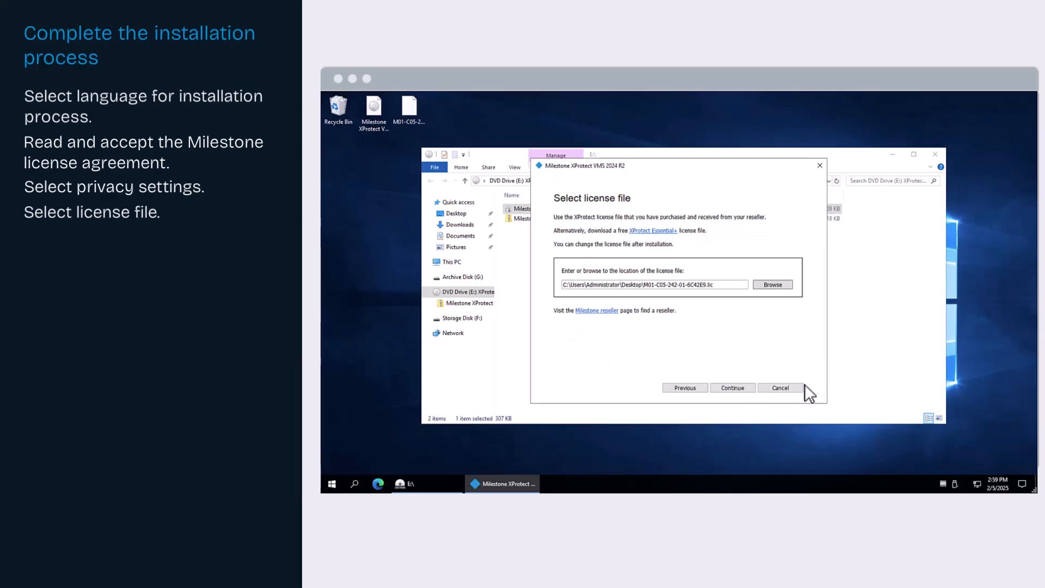
click(733, 387)
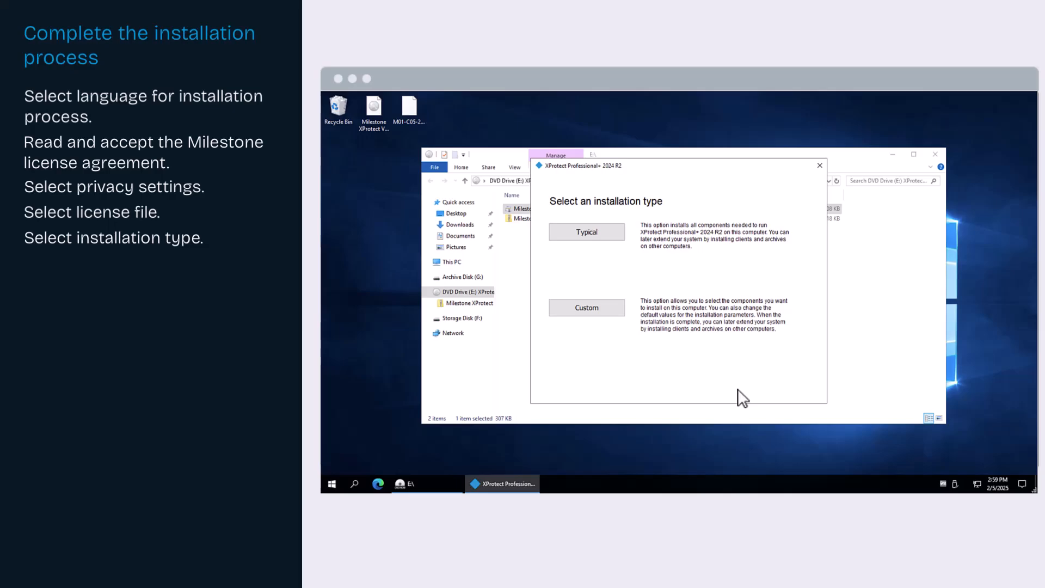
- Choose the Typical installation with all its components and acknowledge the GDPR retention time warning
click(614, 238)
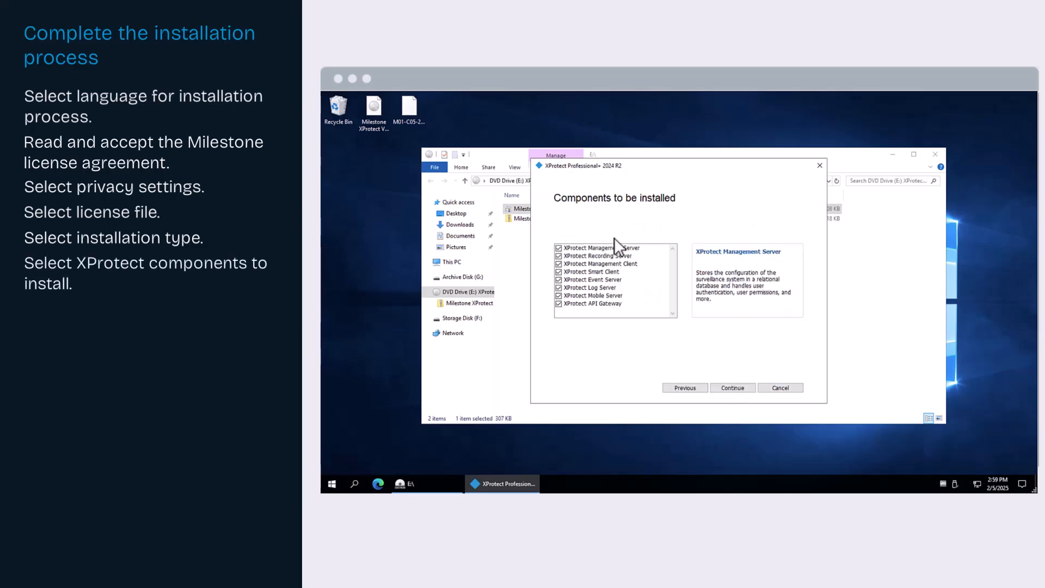
click(740, 390)
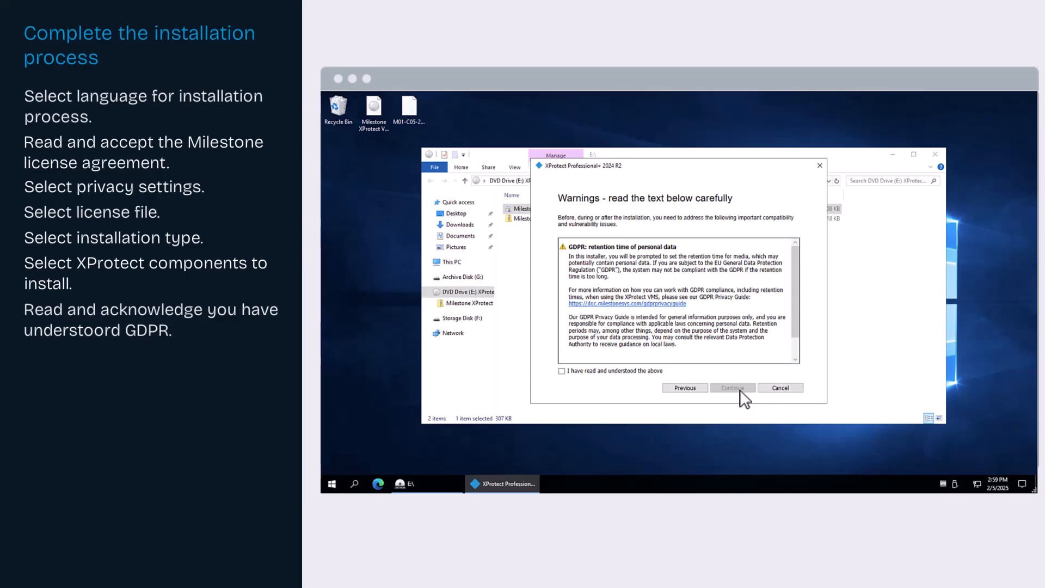
click(562, 371)
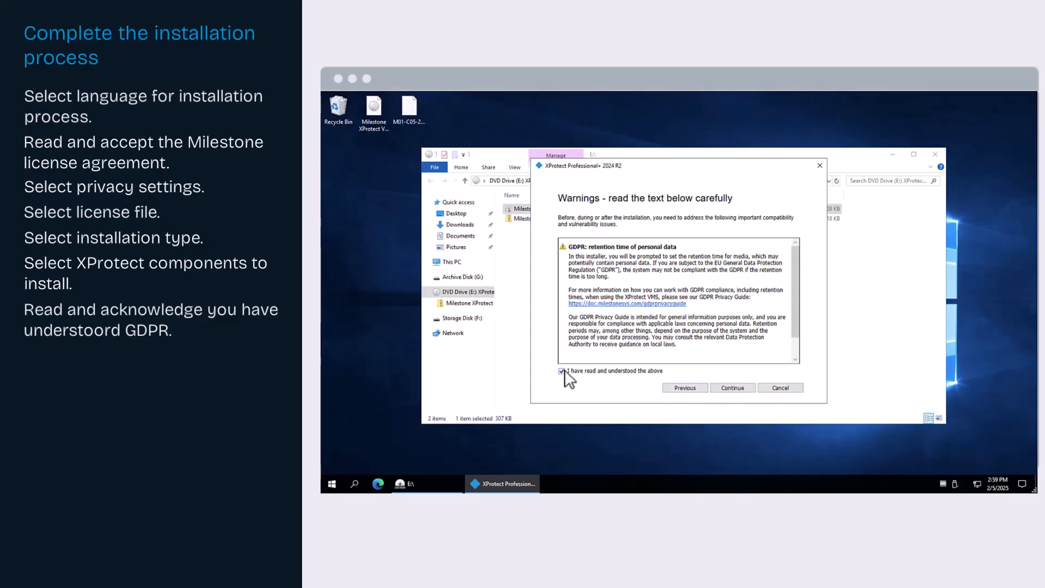
click(741, 387)
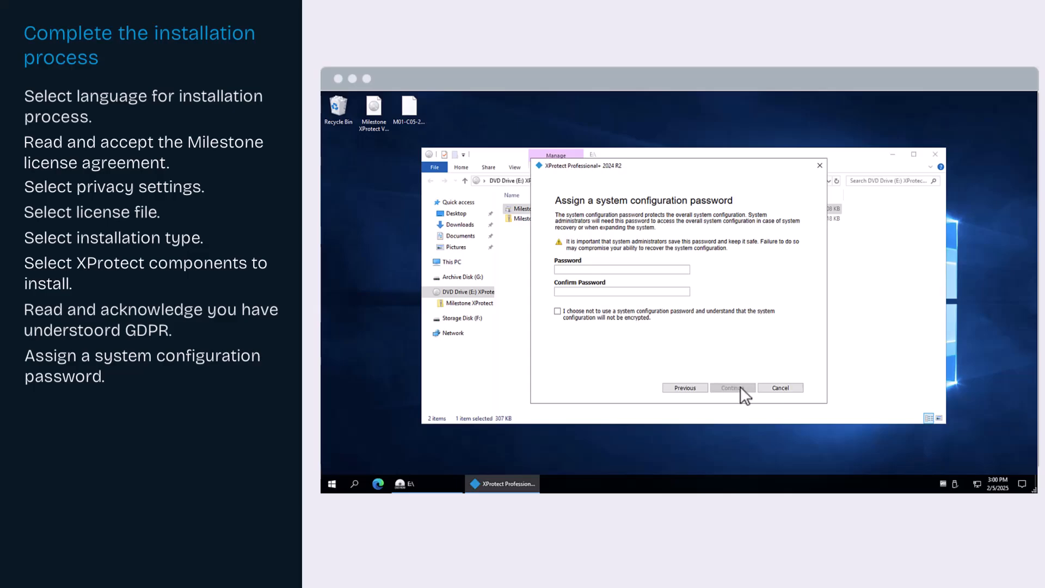
- Opt out of both the system configuration password and the mobile server data protection password
click(560, 314)
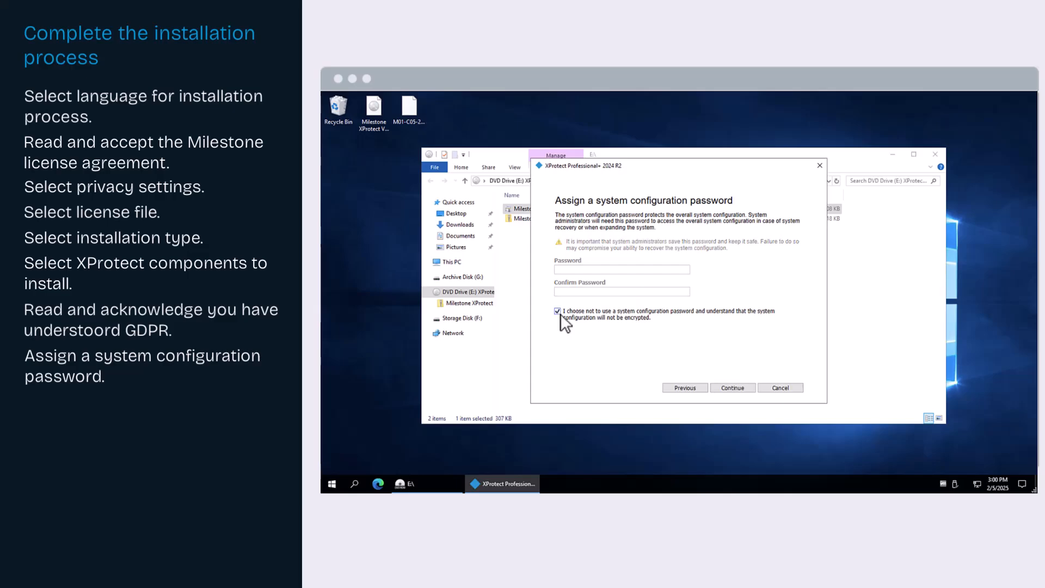
click(737, 389)
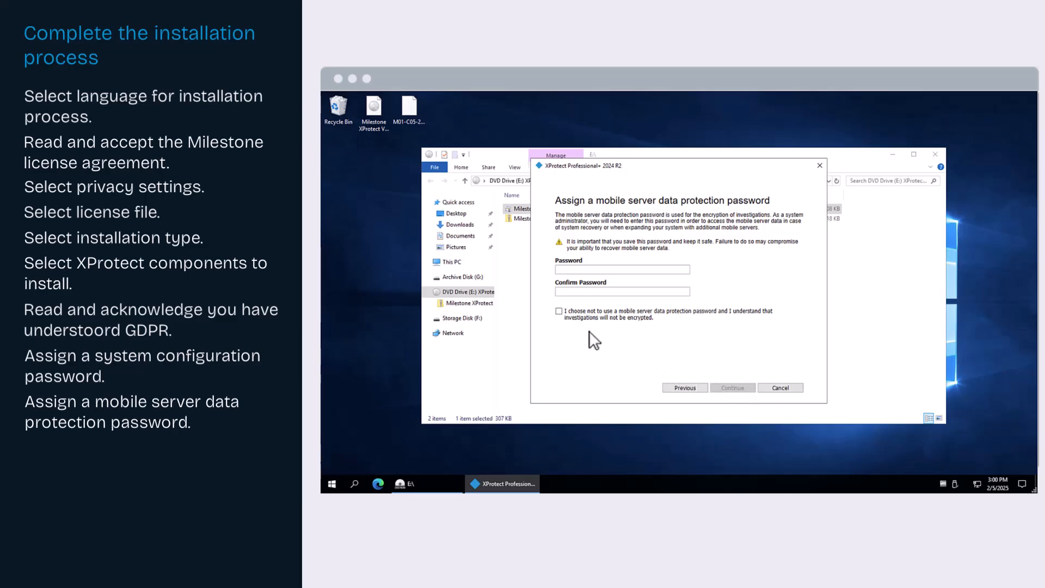
click(559, 312)
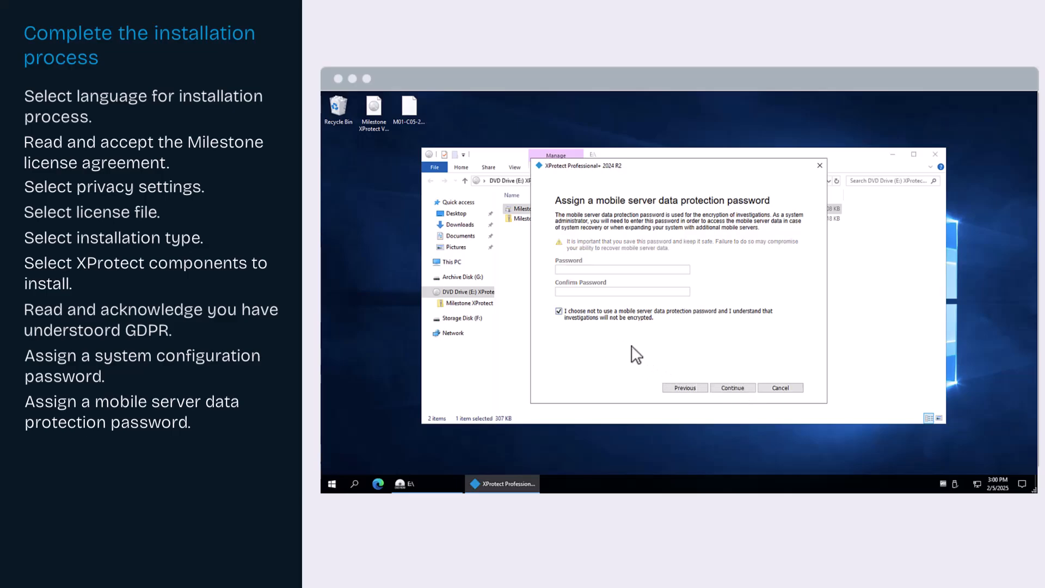
click(732, 388)
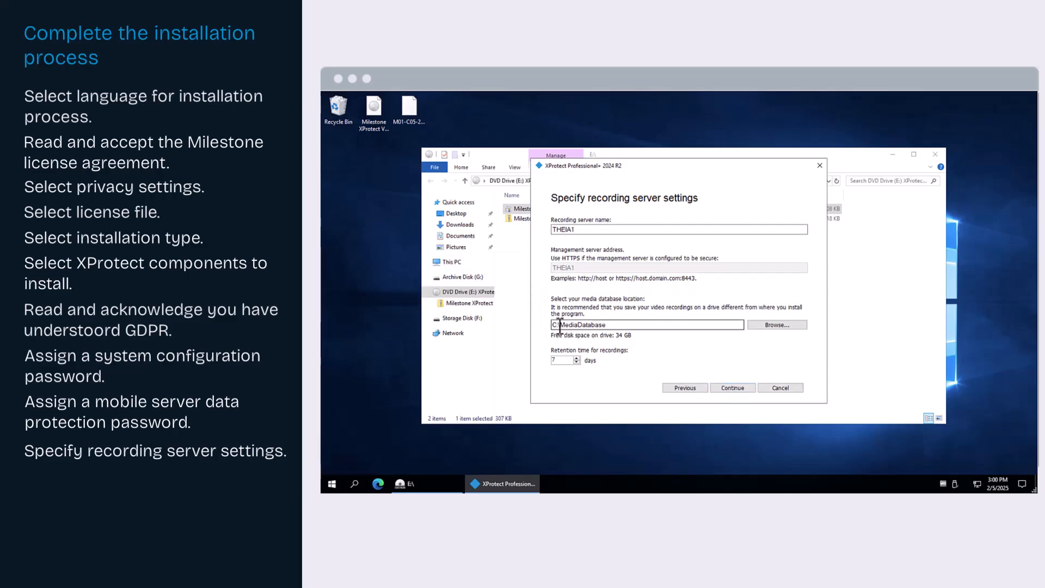
- Set the recording server's media database location to F:\MediaDatabase, keeping the 7-day retention time
click(559, 325)
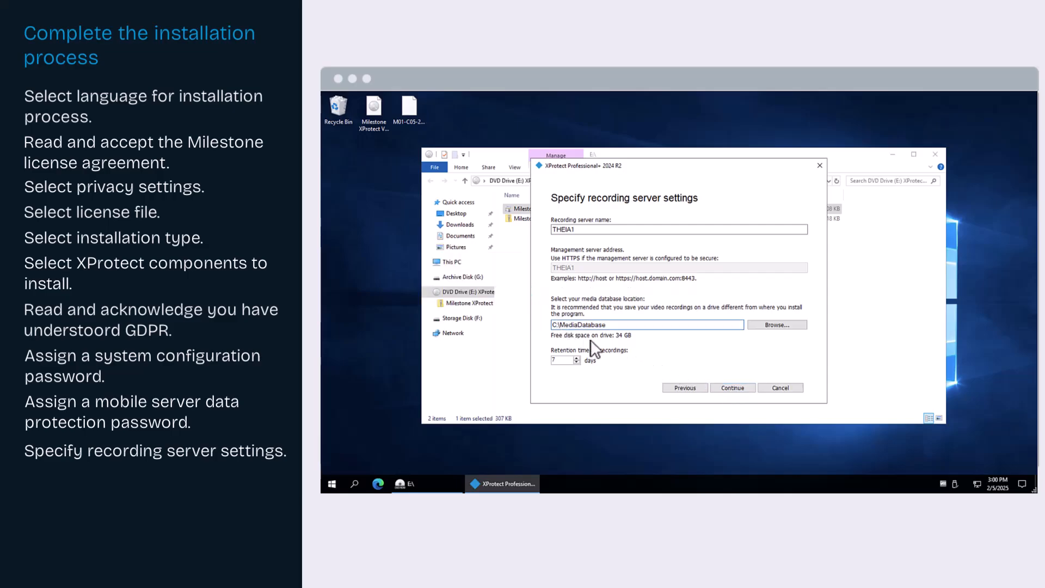
key(BackSpace)
text(F)
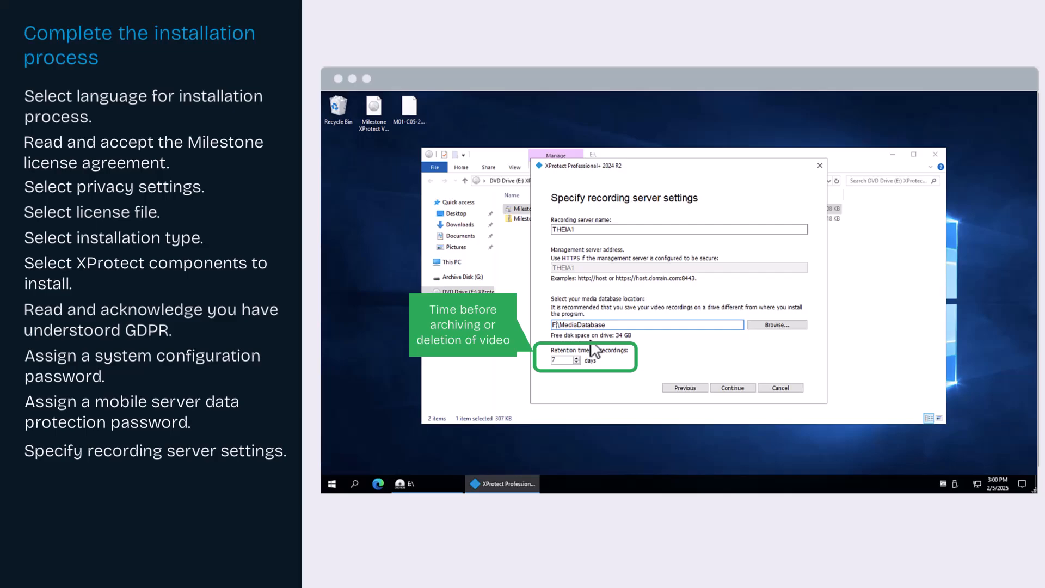
click(734, 388)
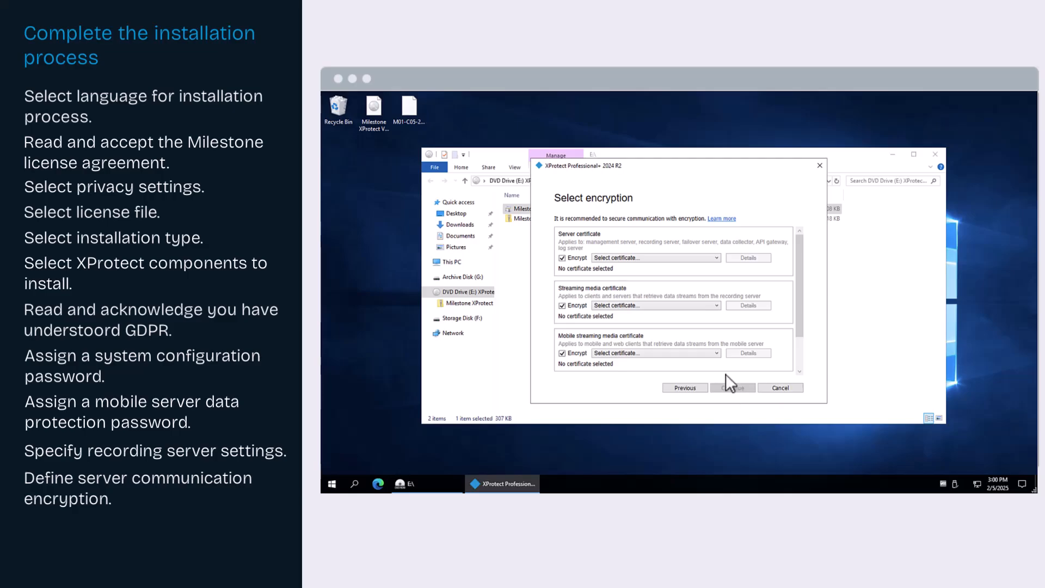
- Disable encryption for server, streaming media, mobile streaming media and event server, and install to C:\Program Files\Milestone with English as product language
click(562, 258)
click(563, 306)
click(563, 353)
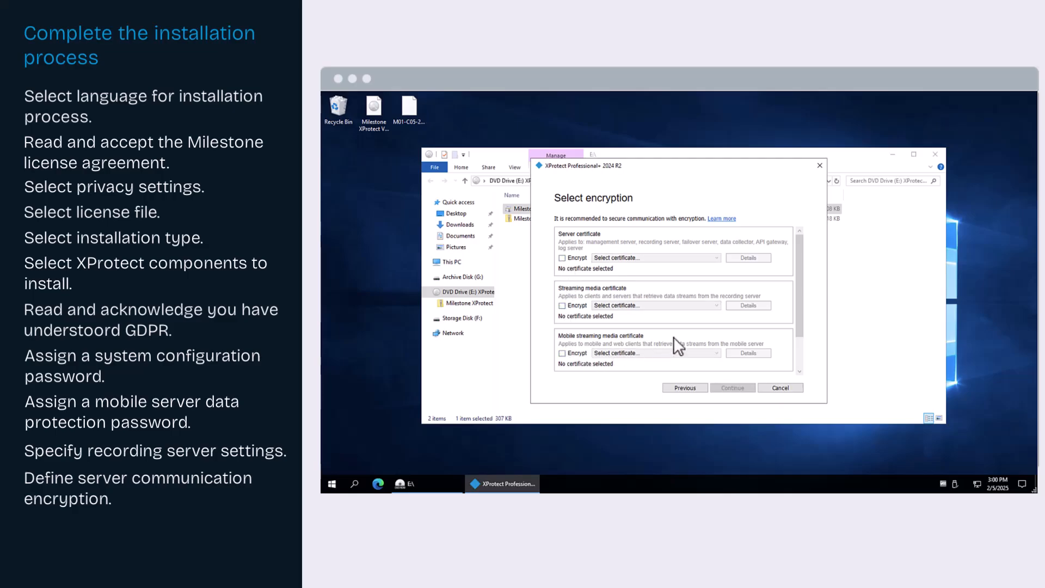
drag(801, 318, 803, 319)
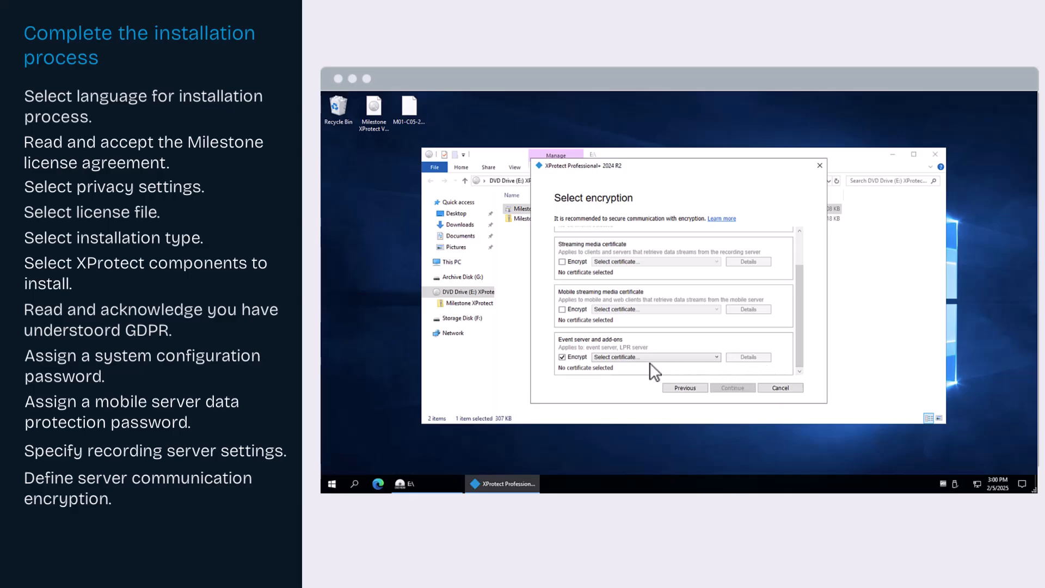
click(562, 357)
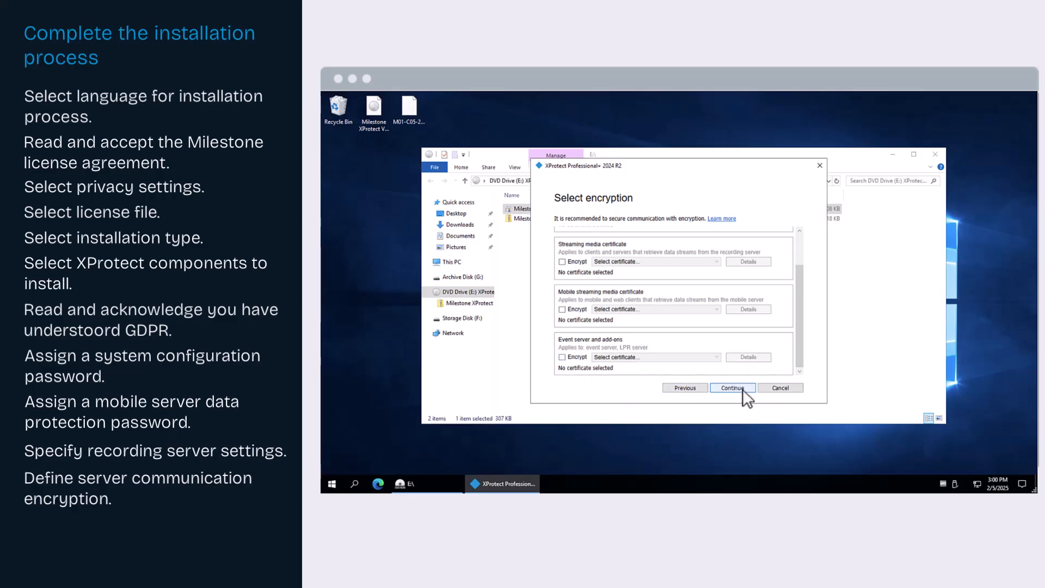
click(733, 387)
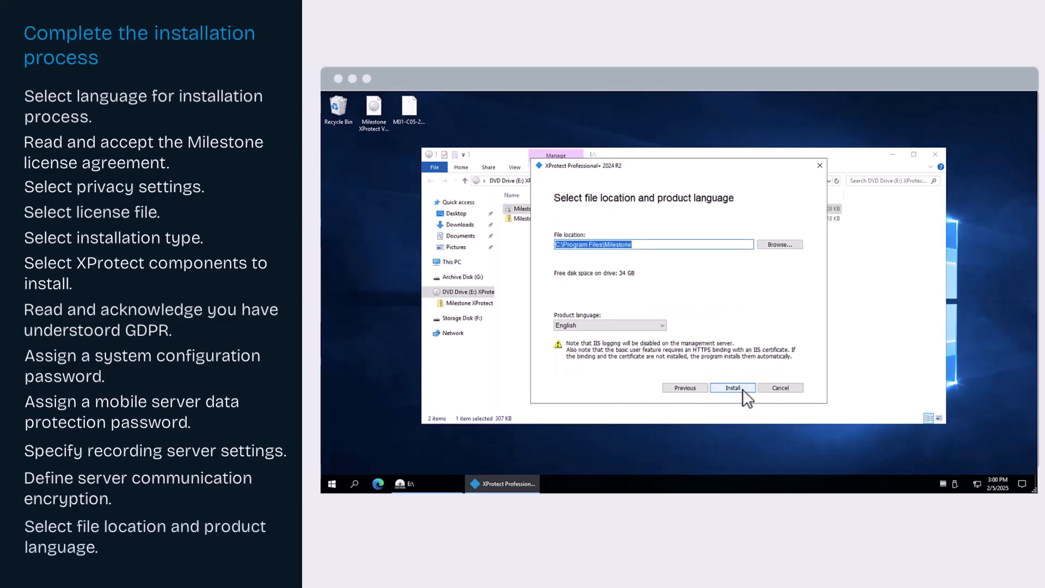
click(743, 389)
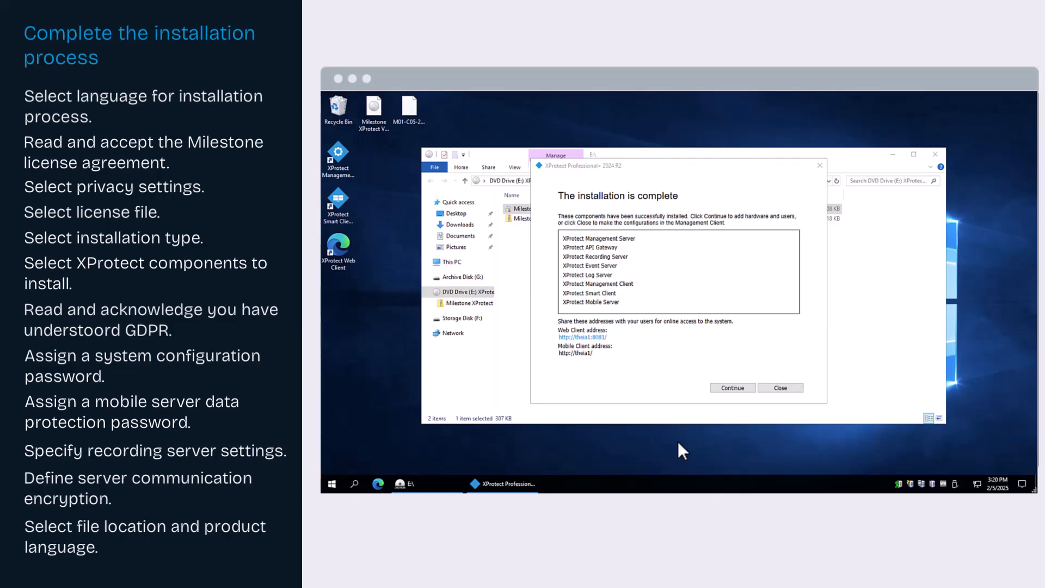
- Continue from the completed installation to scan for hardware over HTTPS with the device credentials, and add all discovered hardware
click(740, 388)
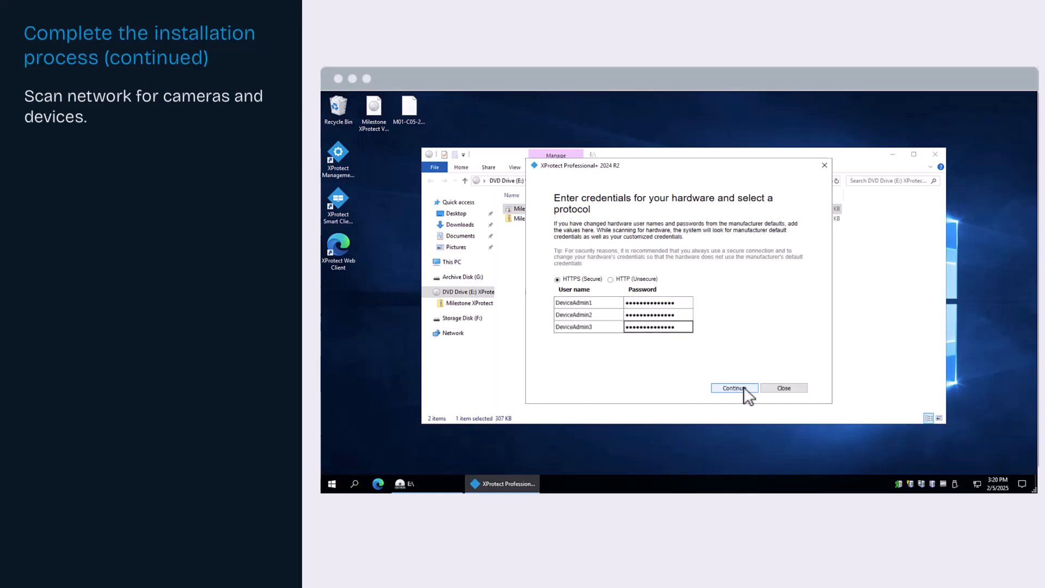
click(735, 388)
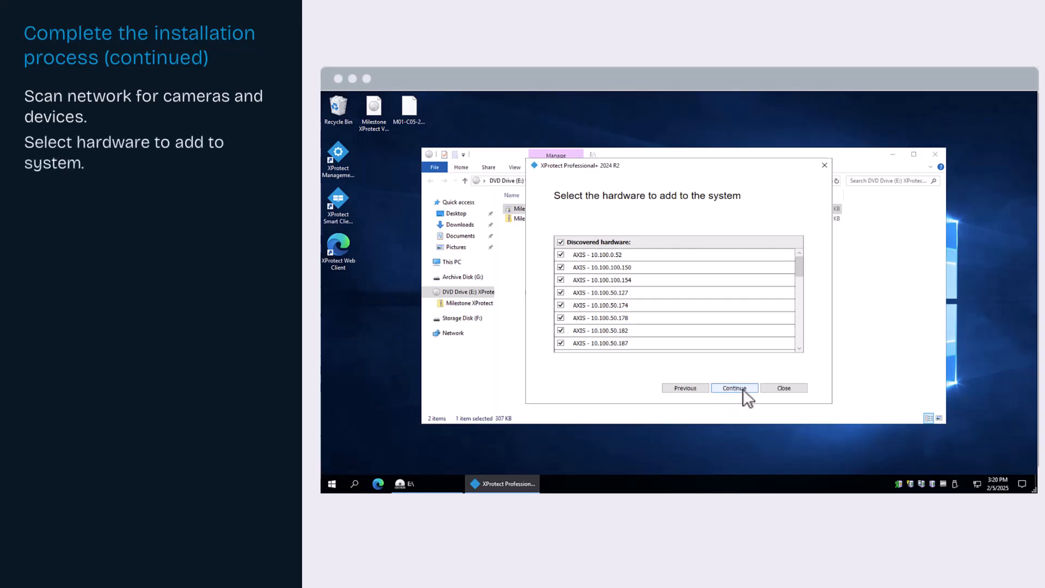
click(744, 388)
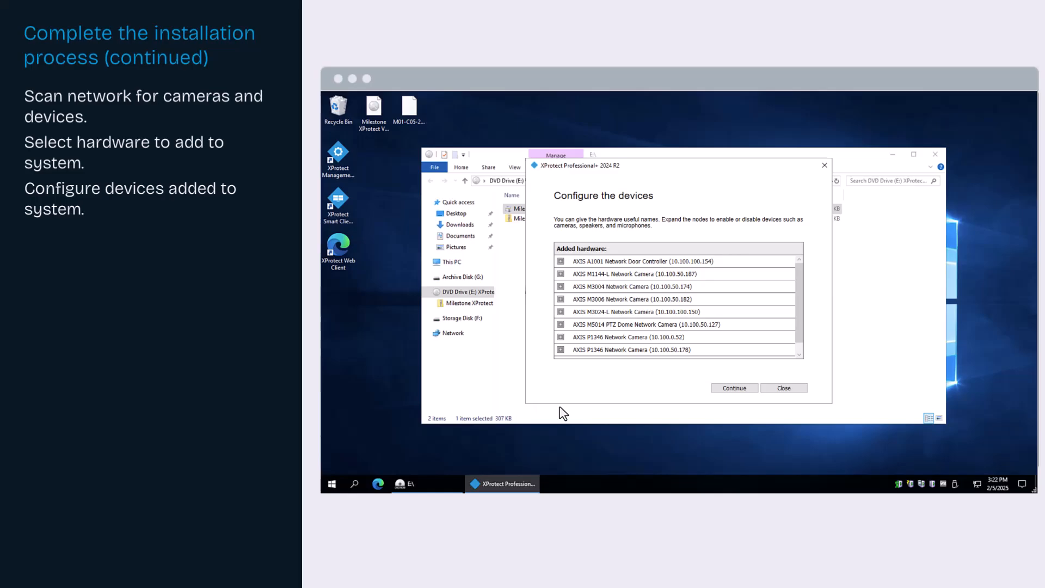
- Enable the microphone of the AXIS M5014 PTZ Dome Network Camera and proceed to adding users
click(561, 325)
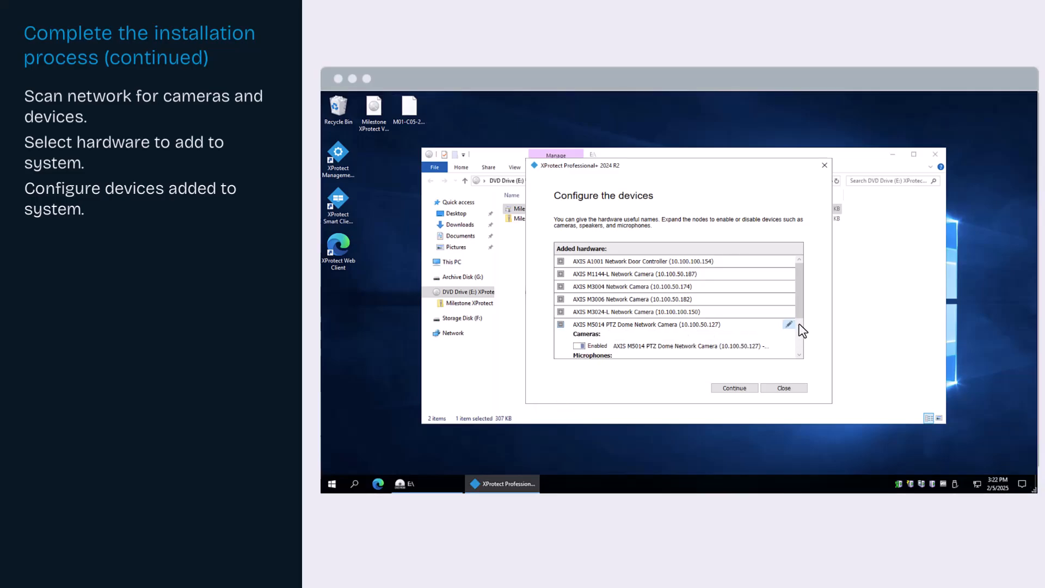
drag(799, 299, 806, 328)
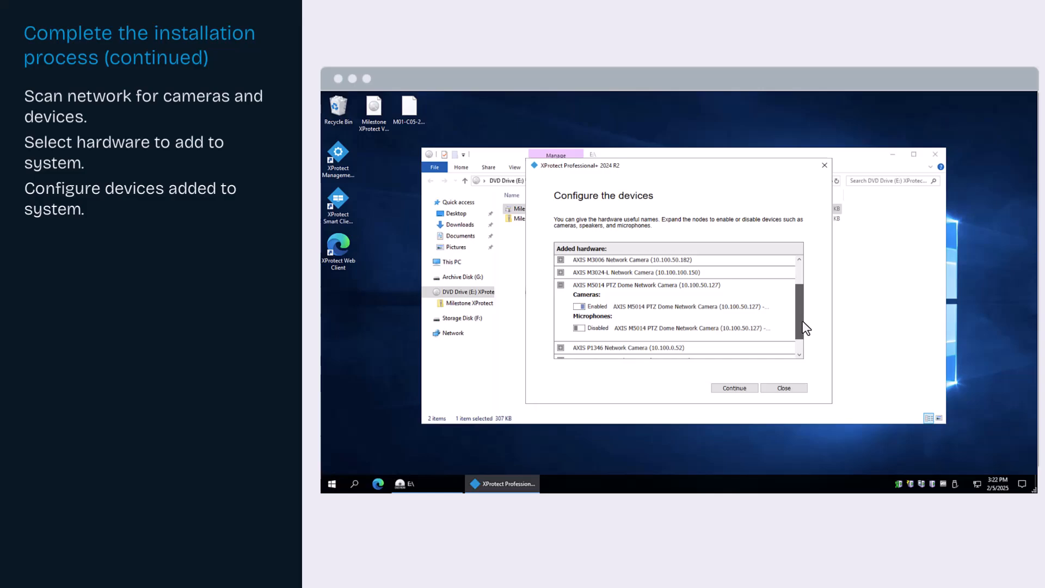
click(579, 328)
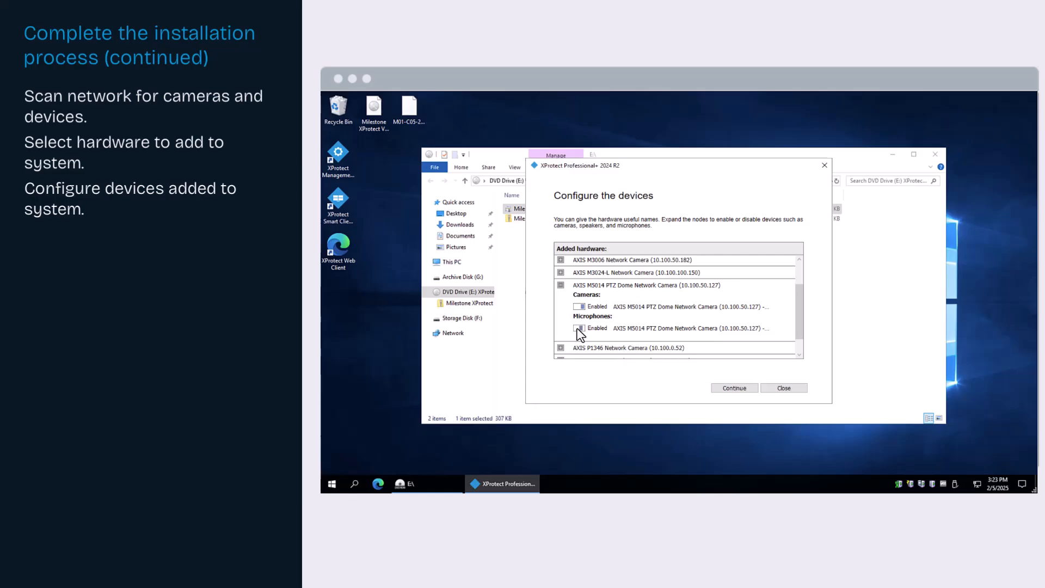
click(736, 388)
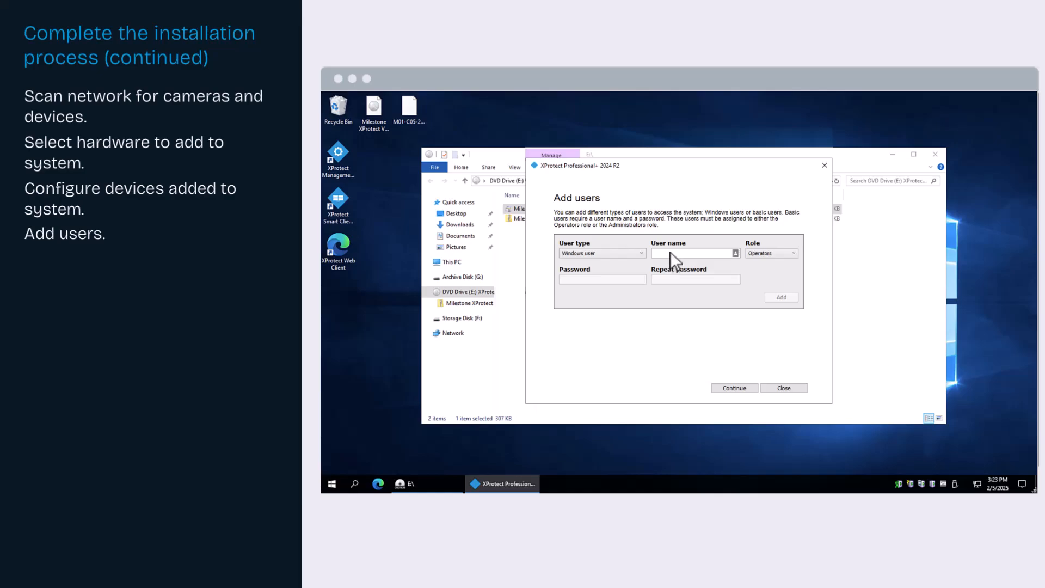
- Add a basic user named Guard07 with the Operators role, entering and repeating the account password, and continue to complete the configuration
click(642, 254)
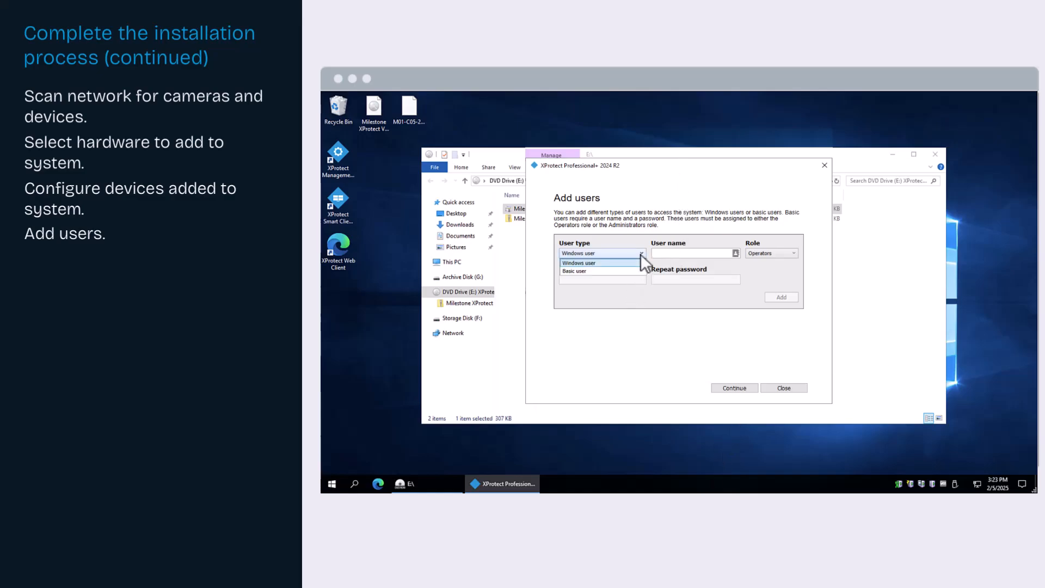
click(629, 272)
click(669, 253)
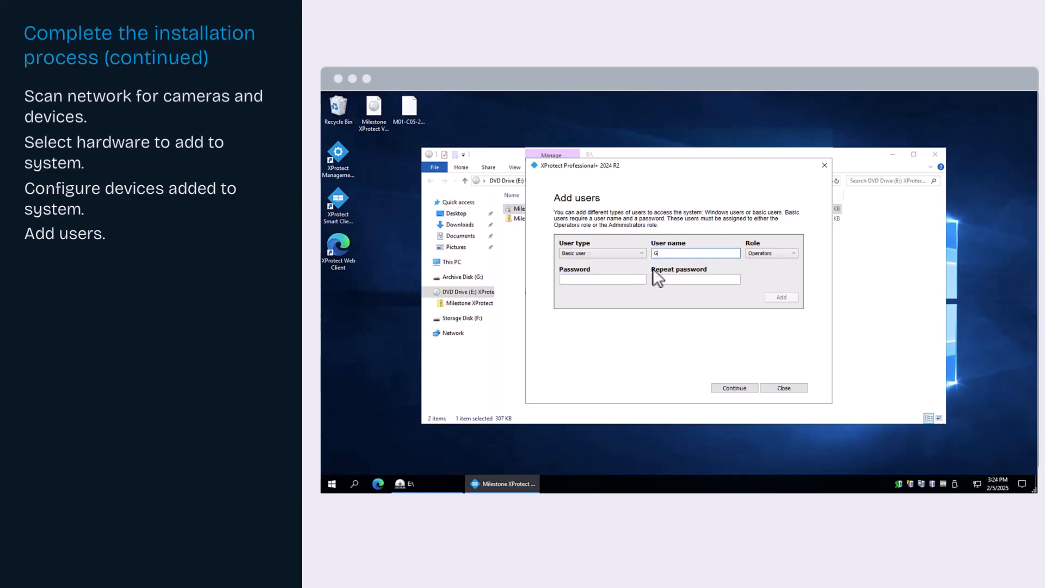
text(Guard07)
click(643, 278)
text(•••••••••••••)
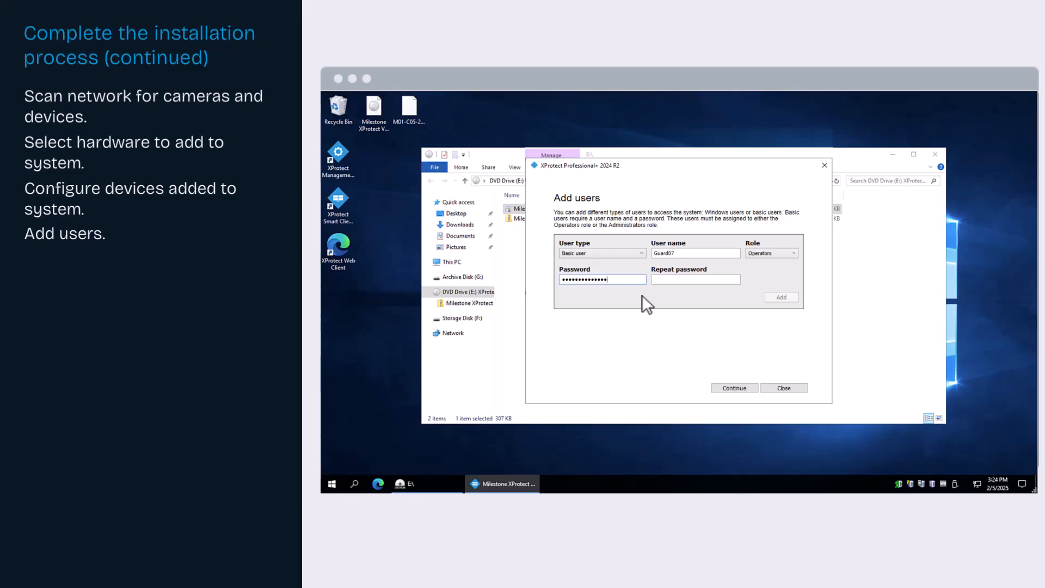
text(••••••••••••••)
click(780, 298)
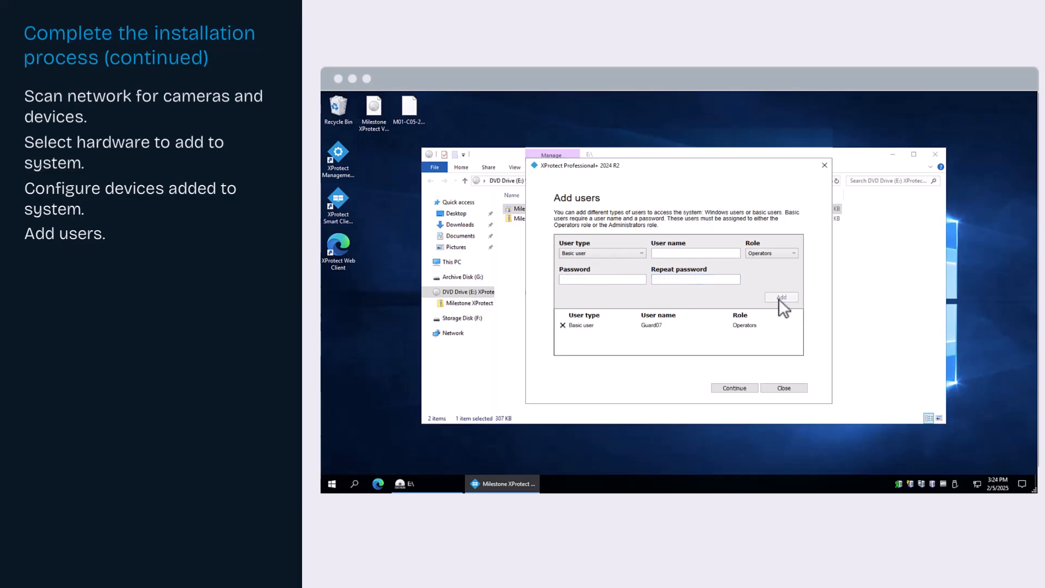
click(728, 387)
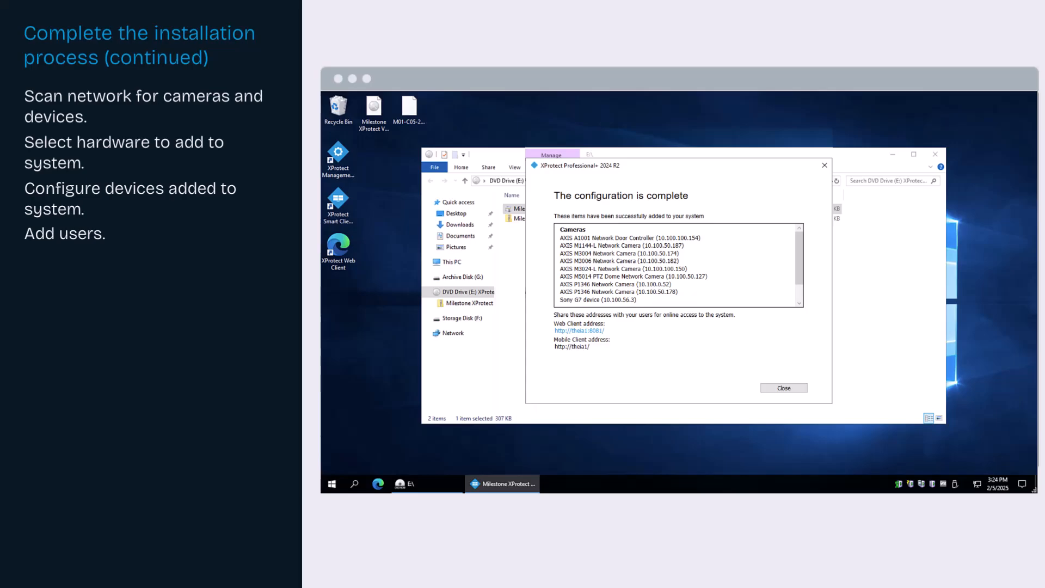
- Close the completed configuration and log in to XProtect Smart Client as Guard07 with the account password, allowing the connection to the server anyway
click(798, 387)
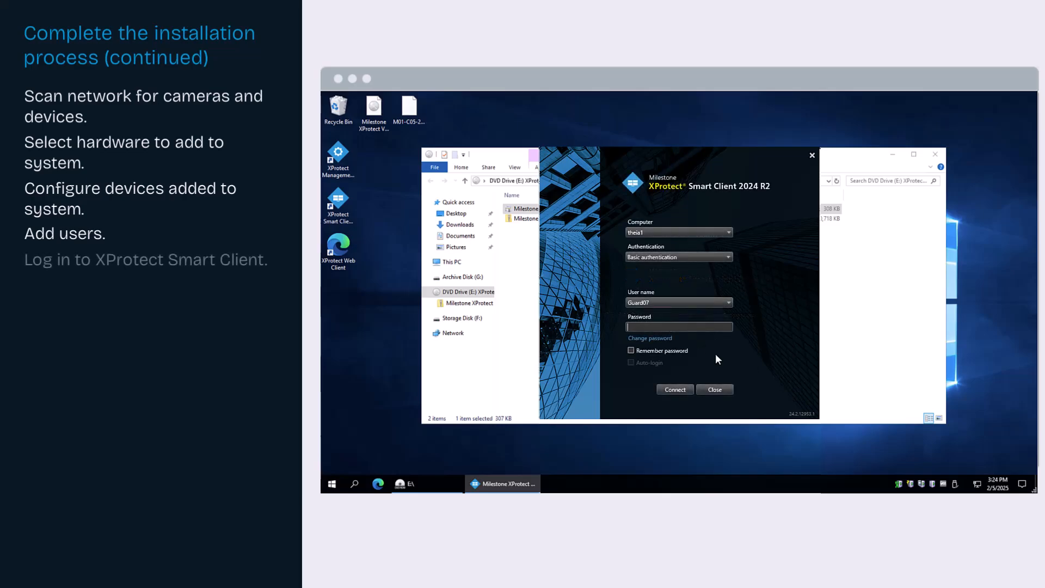
text(****)
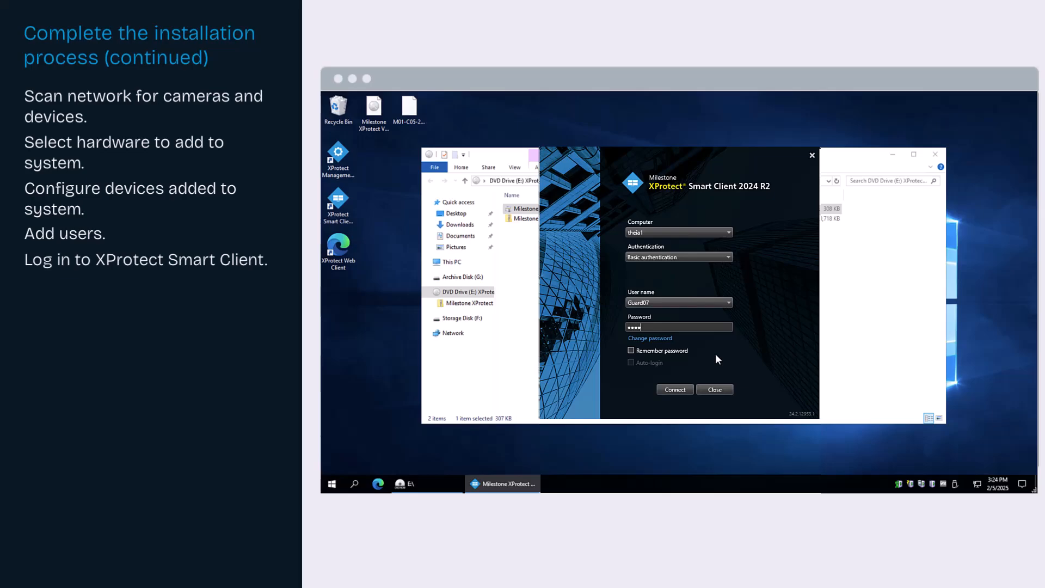
text(**********)
click(683, 389)
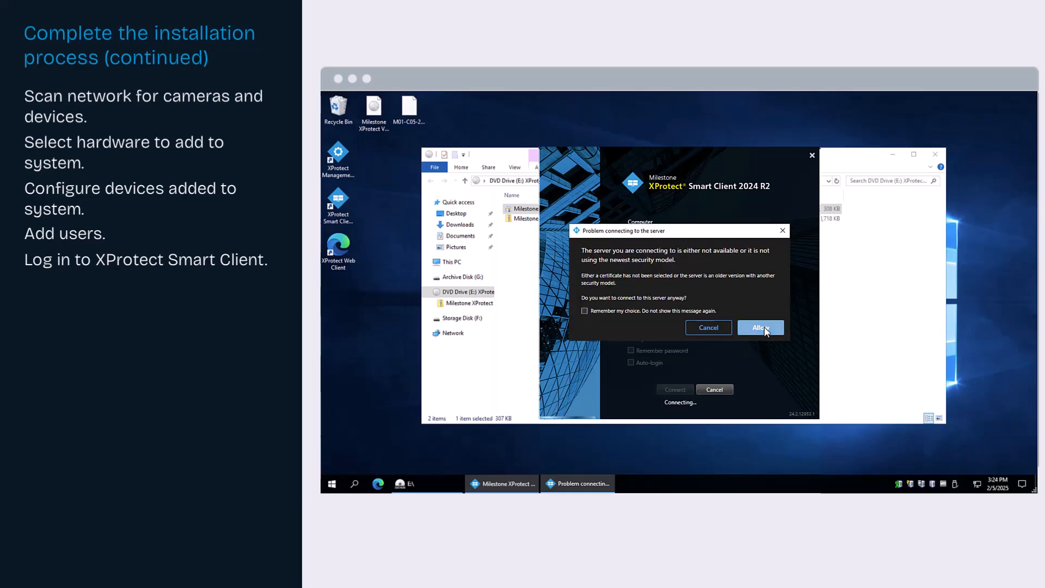
click(762, 329)
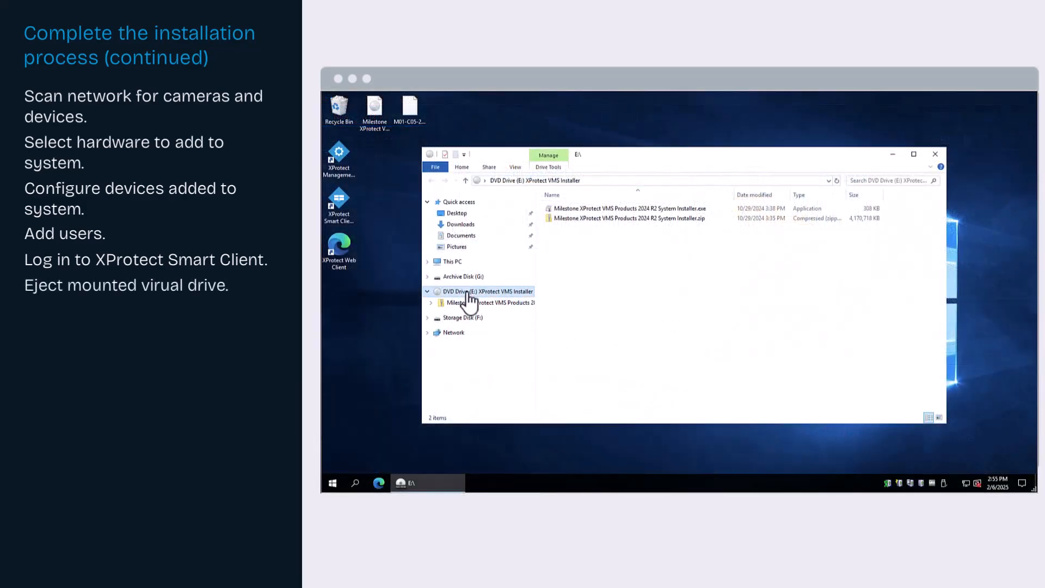
- Eject the mounted DVD Drive (E:) XProtect VMS Installer in File Explorer
right_click(467, 293)
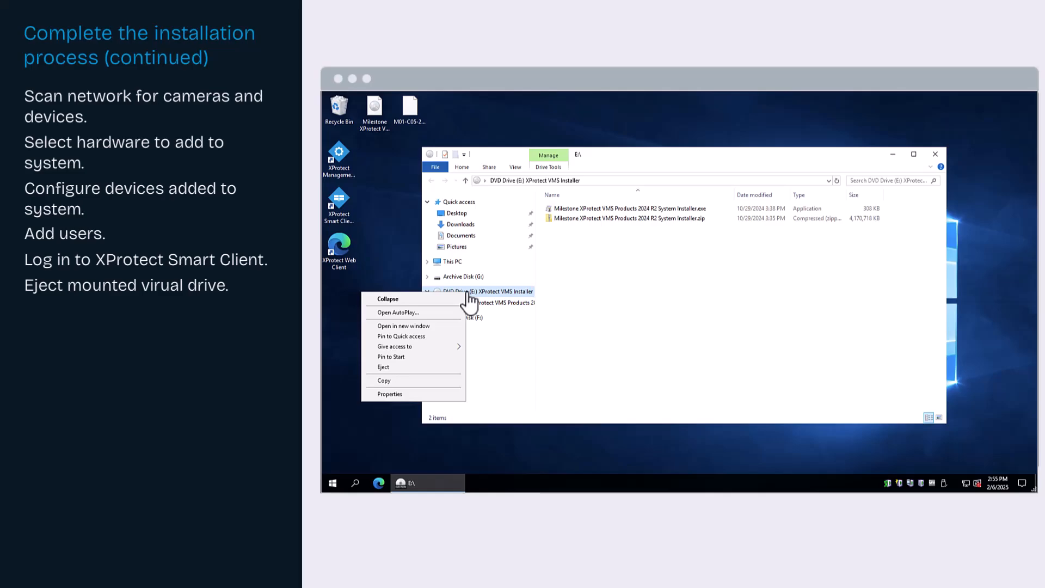
click(437, 367)
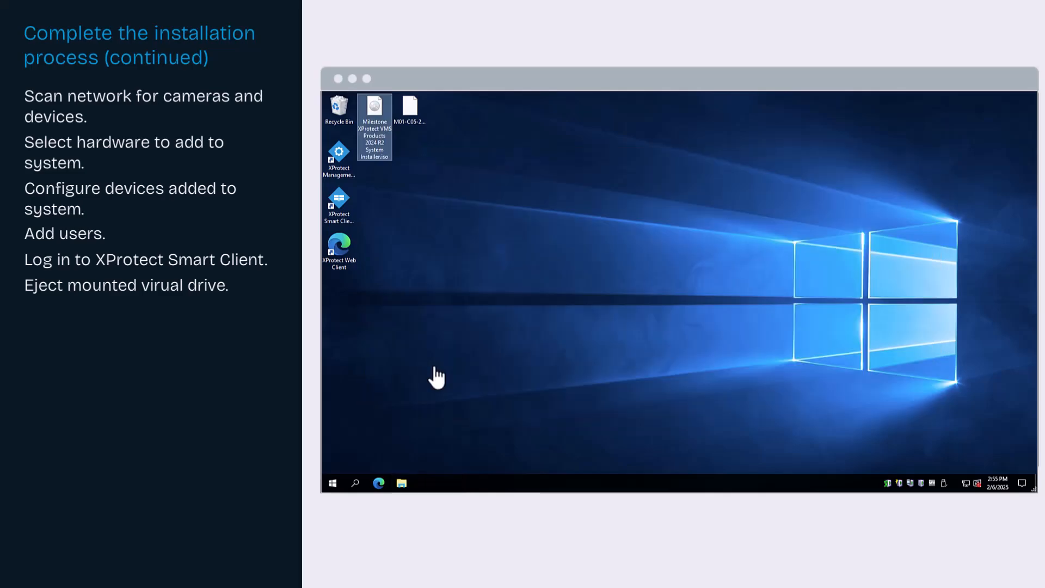